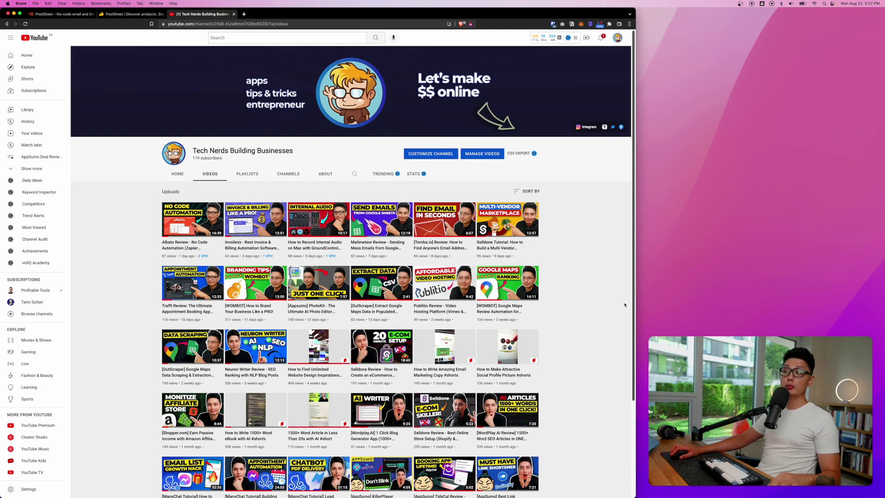
Step: Zoom in on the Tech Nerds Building Businesses channel's Videos page
key(super+equal)
key(super+equal)
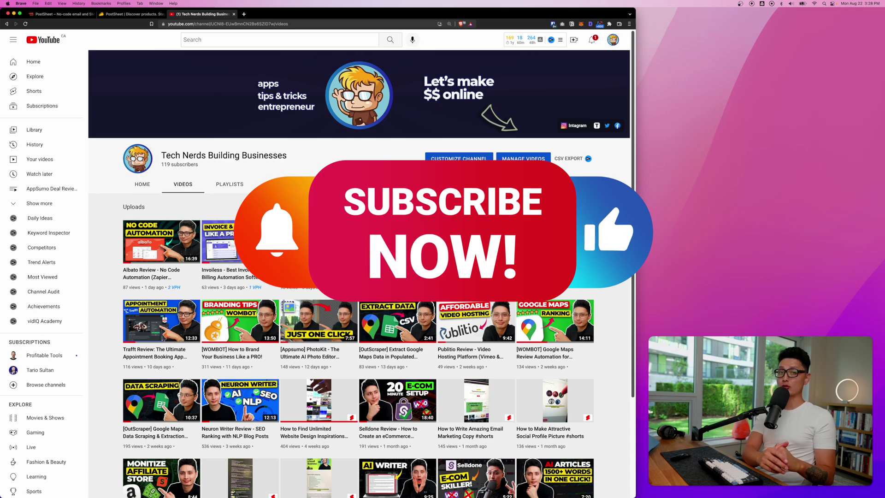
Step: Switch to PostSheet and scroll the homepage to the Starter $9, Basic $49 and Pro $99 plans
key(super+1)
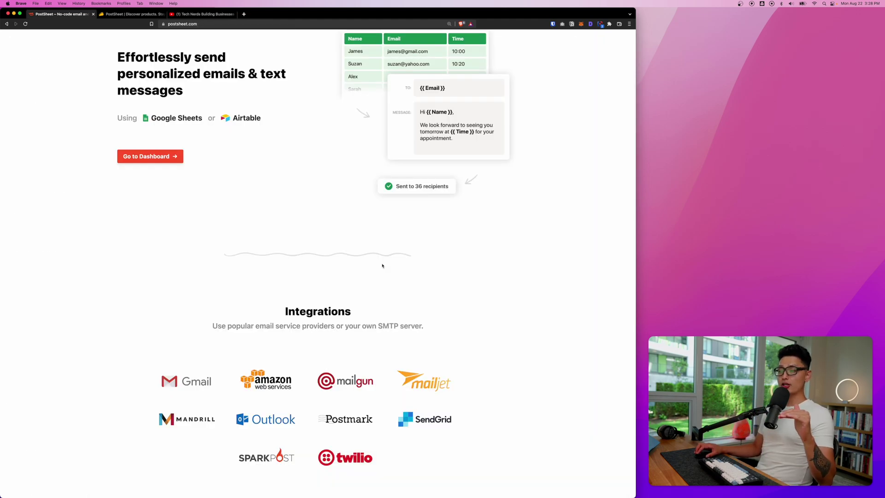
scroll(383, 266, up, 2)
scroll(381, 263, down, 6)
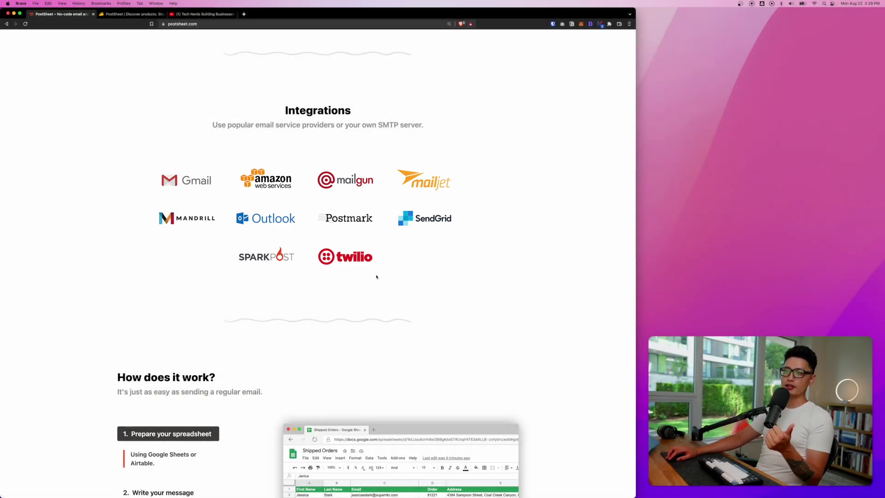
scroll(379, 288, down, 2)
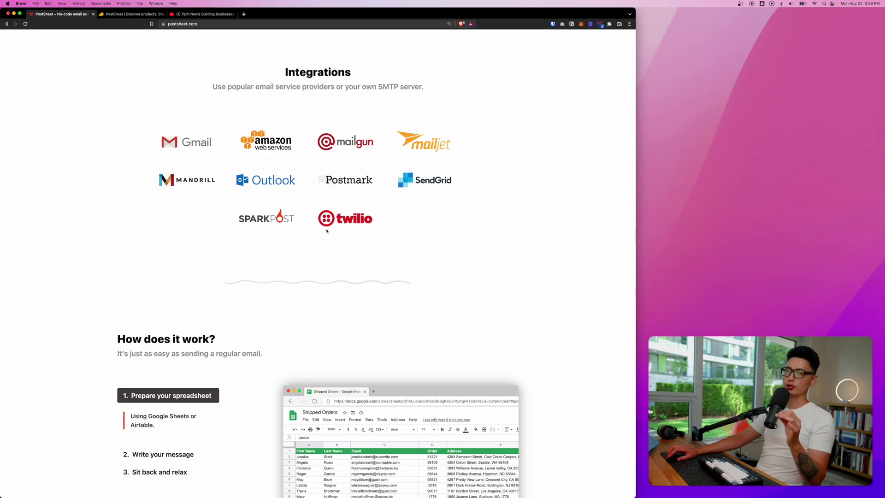
scroll(327, 231, down, 5)
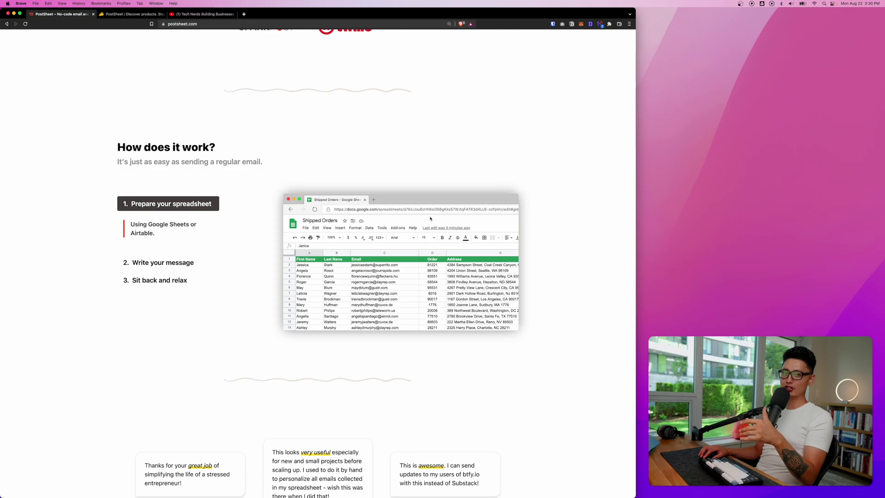
scroll(337, 368, down, 2)
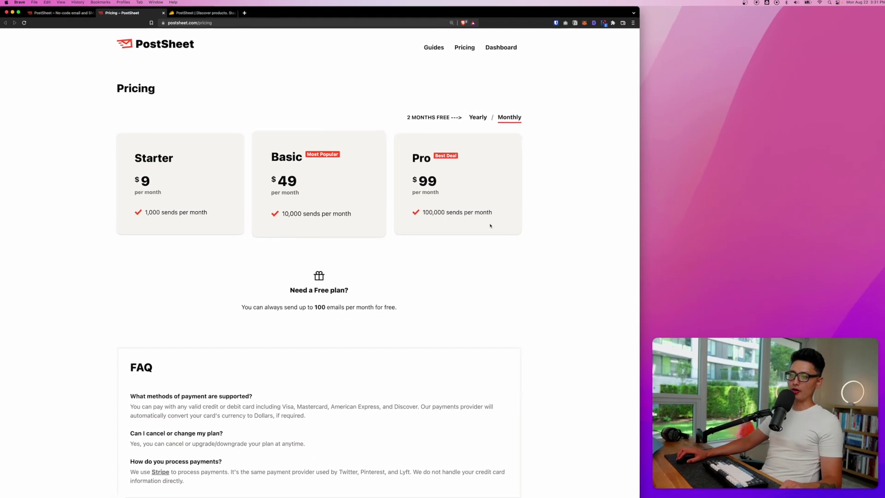
Step: Switch to the AppSumo tab showing PostSheet's $49 lifetime deal
click(202, 14)
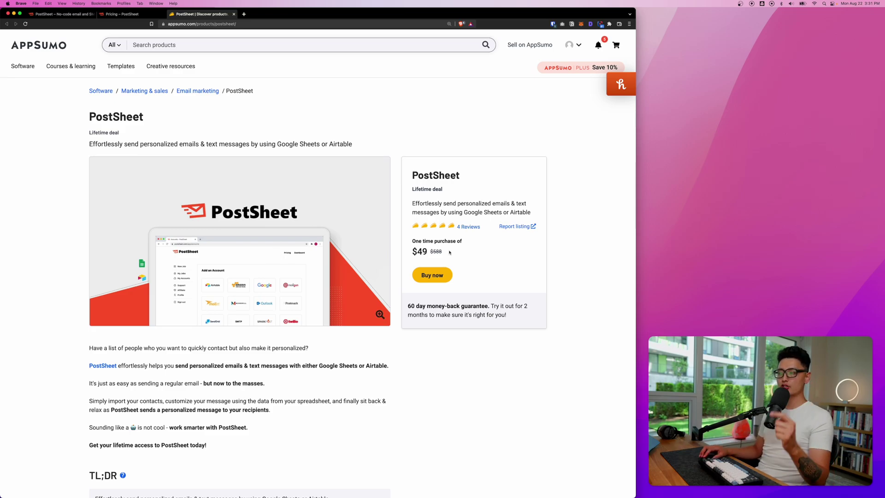
Step: Scroll to the deal's Plans & features and highlight perks such as 10,000 Sends per month
drag(423, 251, 436, 251)
scroll(272, 285, down, 4)
scroll(273, 280, down, 15)
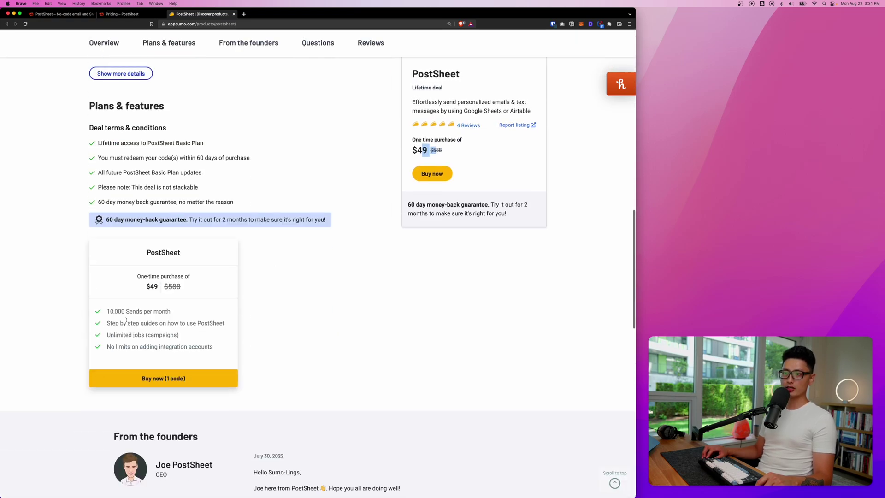
drag(107, 312, 125, 311)
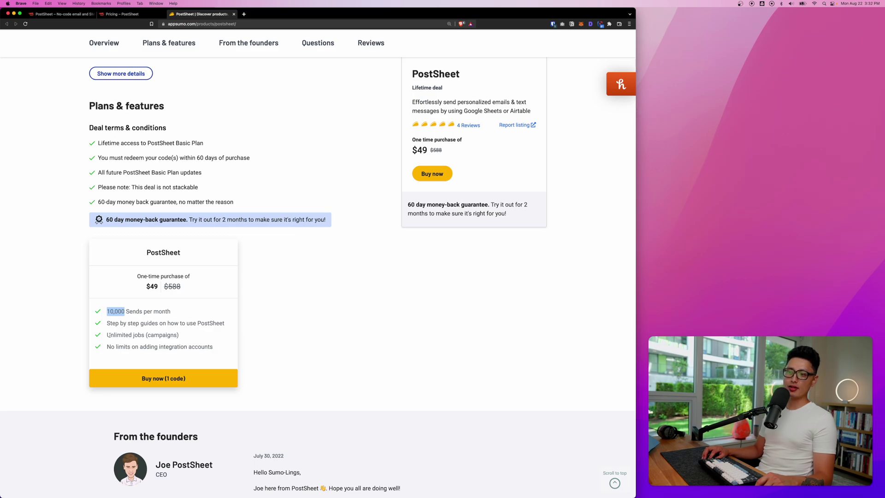
drag(109, 335, 174, 347)
click(108, 347)
scroll(108, 348, up, 1)
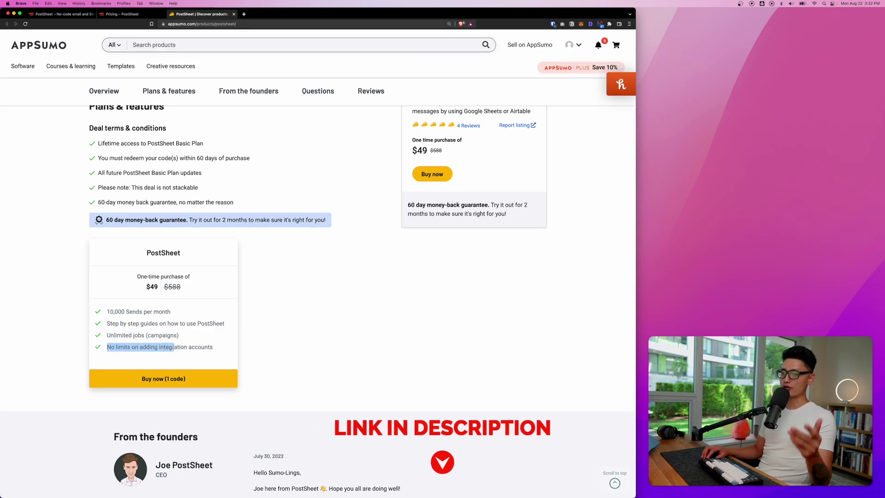
scroll(347, 219, up, 2)
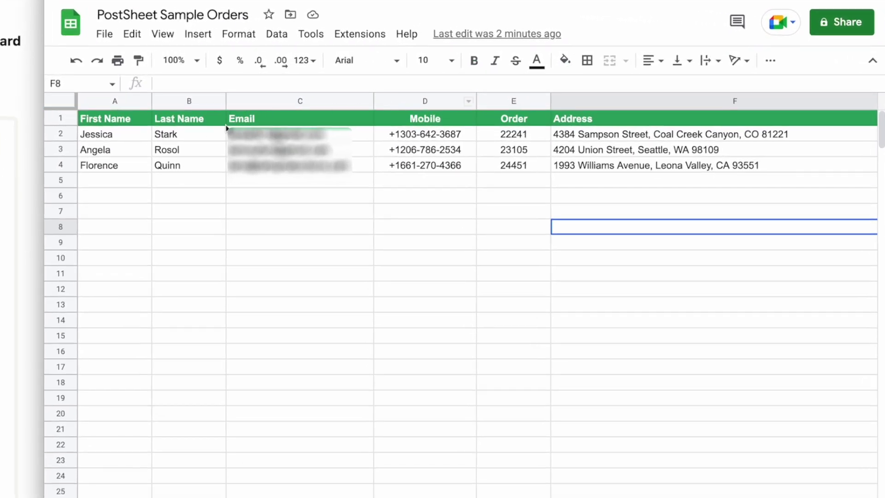
Step: Point out the Email, Order and Address columns in the Sample Orders sheet
click(277, 100)
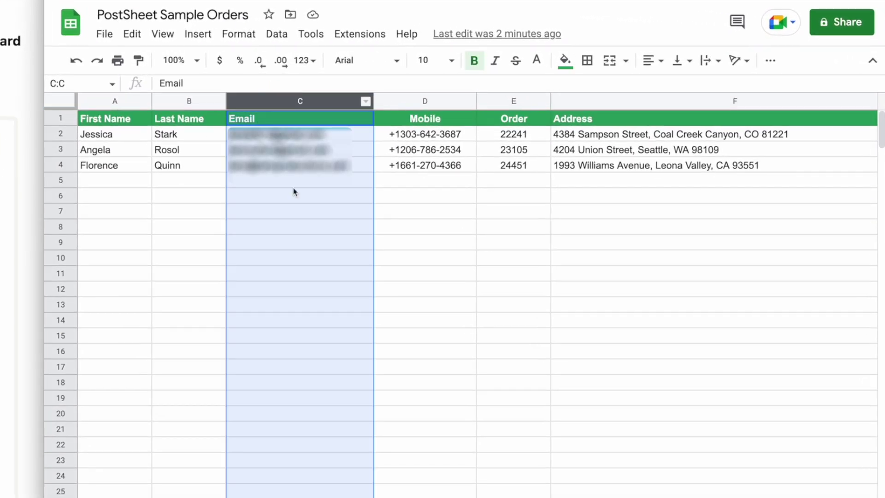
click(495, 101)
click(590, 101)
key(super+1)
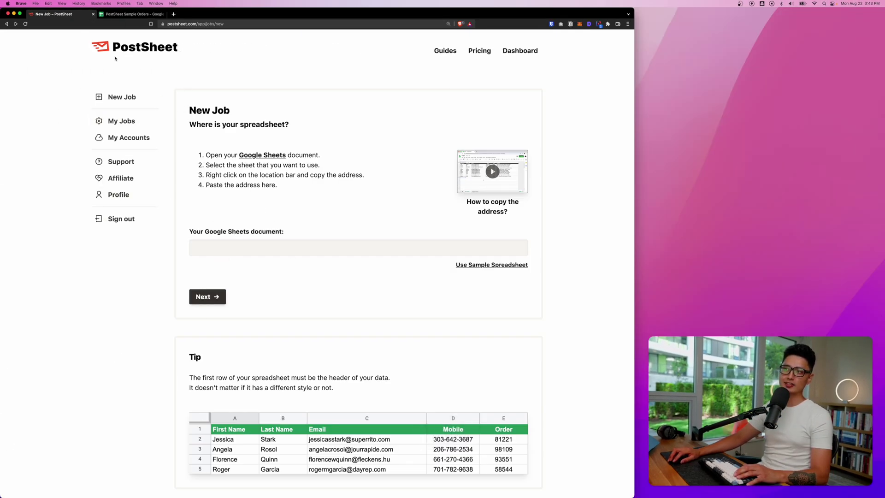
key(super+2)
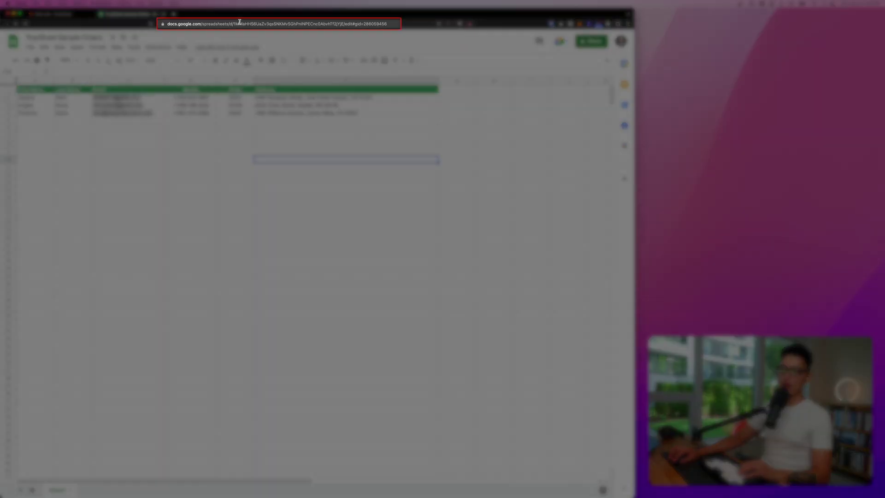
Step: Copy the spreadsheet URL into PostSheet's Google Sheets document field and continue with Next
click(220, 24)
key(super+c)
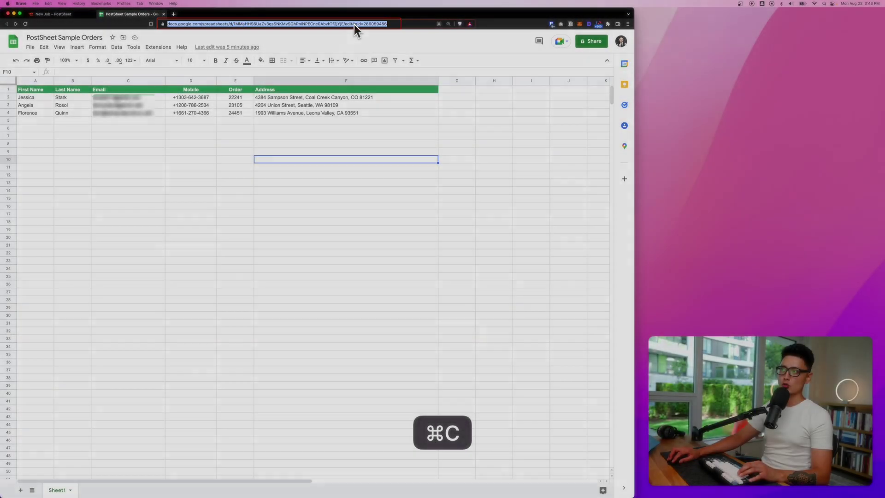
key(super+1)
click(243, 242)
key(super+v)
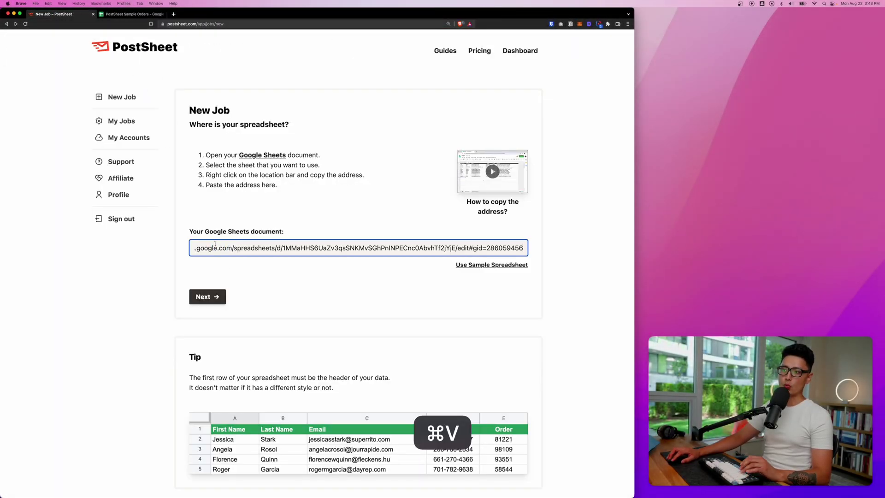
click(243, 226)
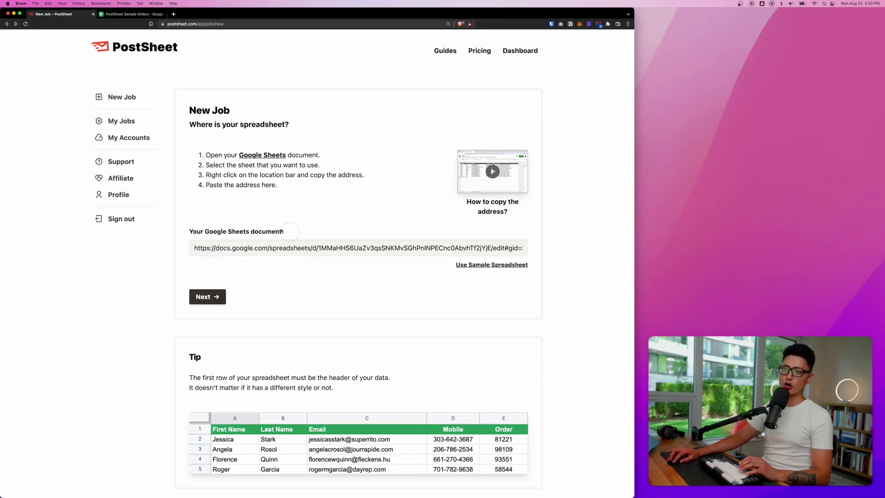
click(207, 298)
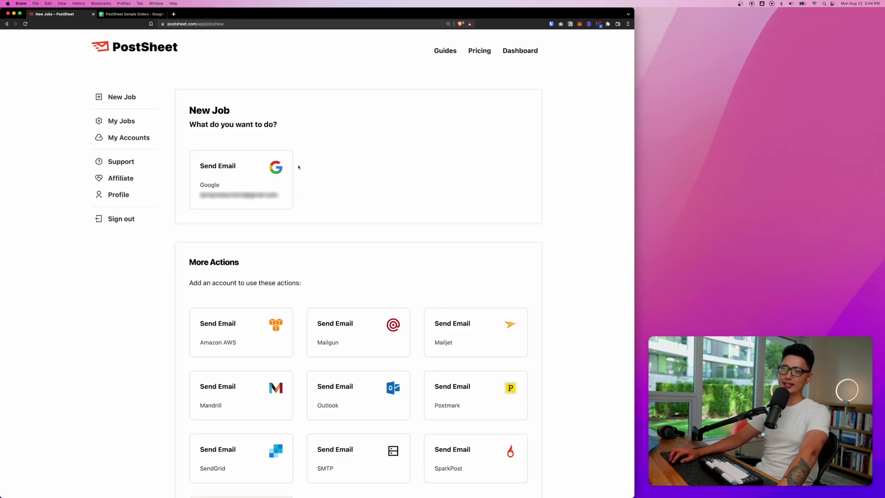
Step: Choose the Send Email via Google action from the action cards
scroll(356, 185, down, 6)
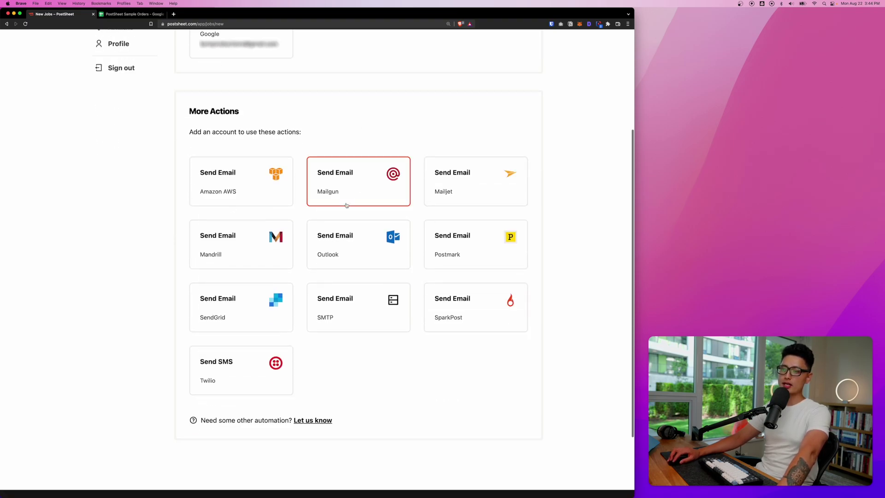
scroll(414, 323, up, 5)
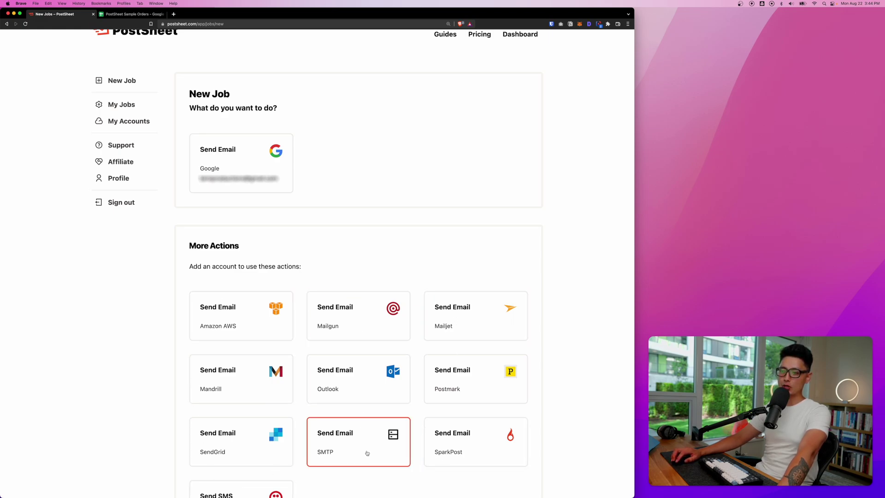
scroll(75, 442, up, 1)
click(233, 177)
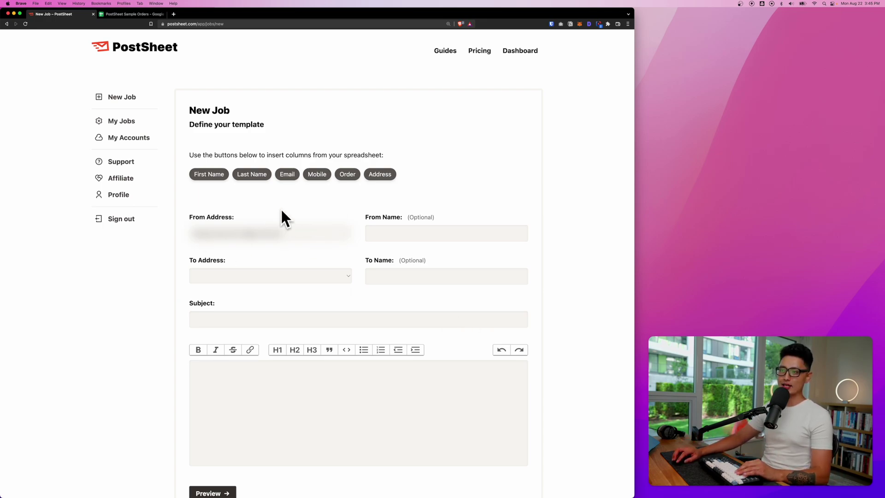
Step: Enter the sender's From Name and set To Address to the {{ Email }} column
click(371, 230)
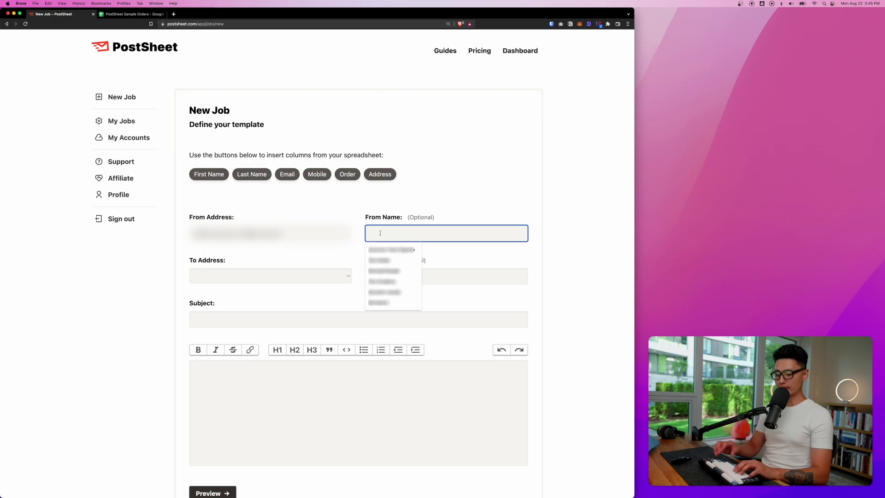
text(Tario)
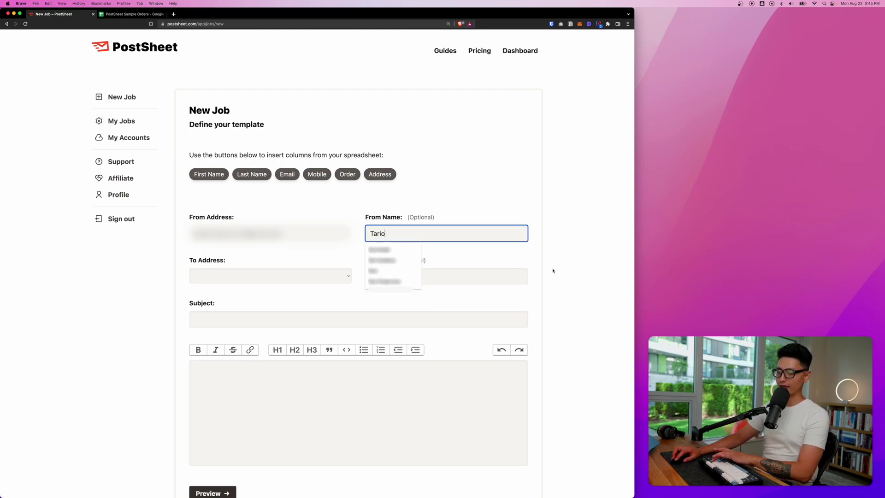
click(553, 271)
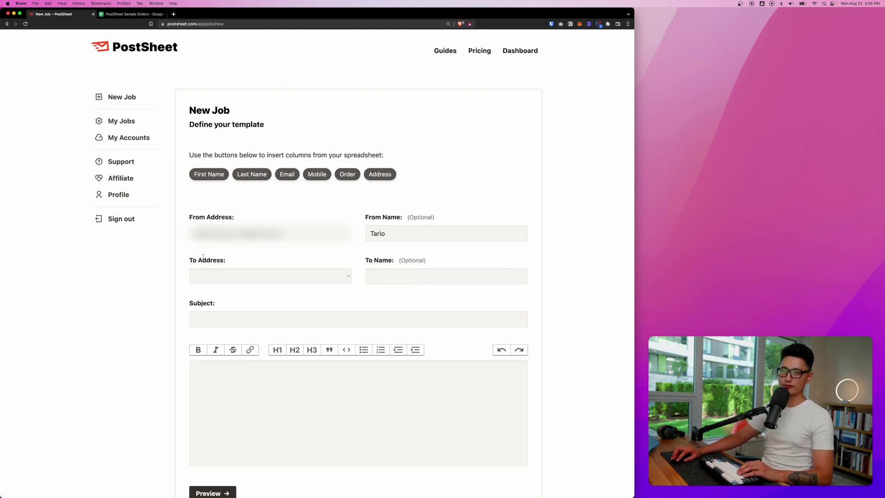
click(323, 276)
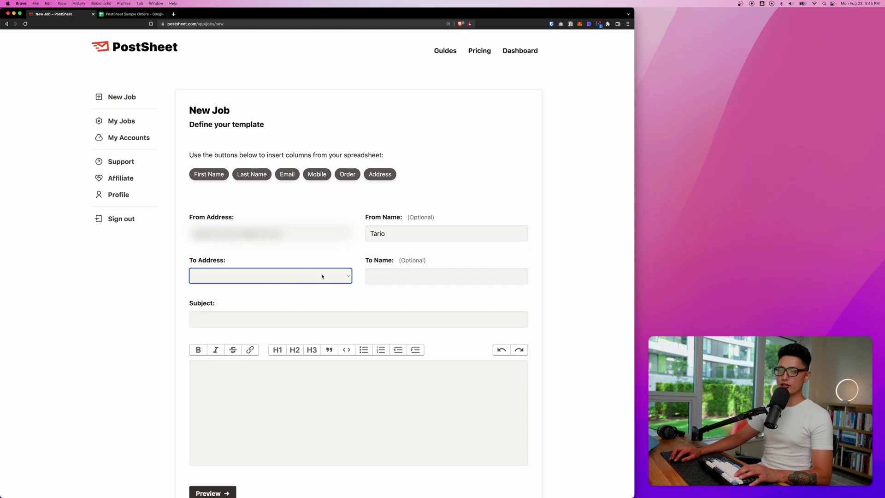
click(348, 276)
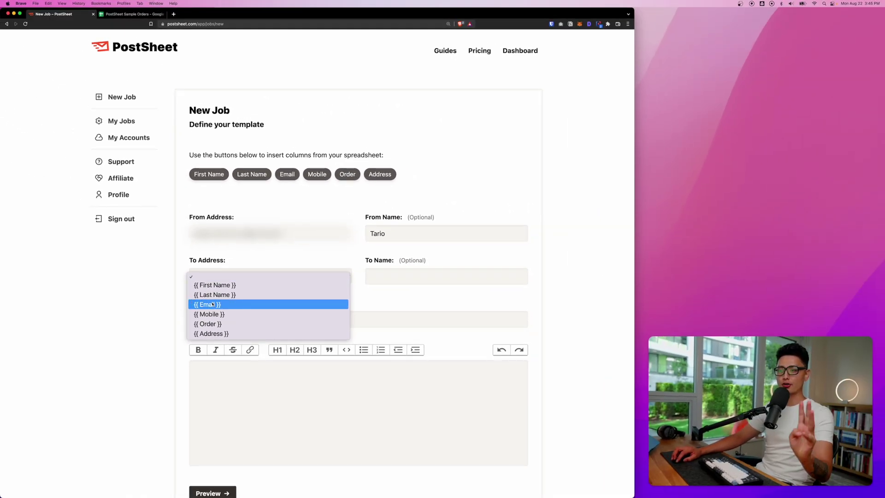
click(212, 305)
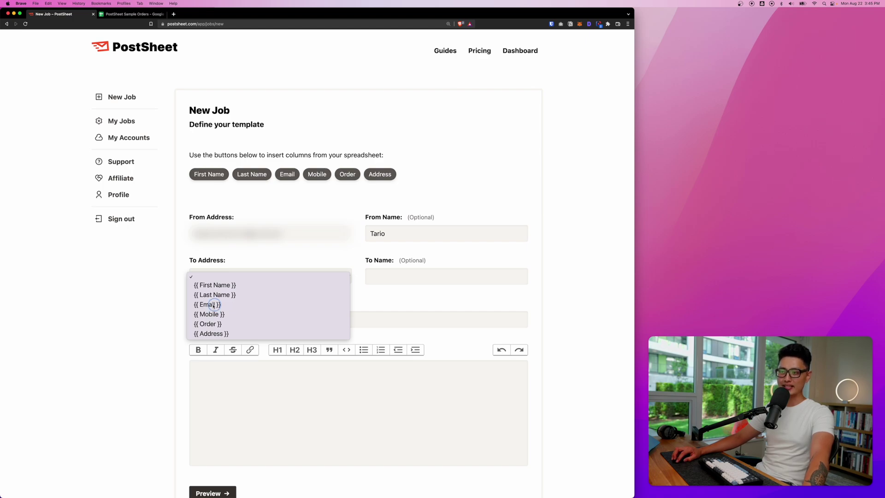
Step: Fill To Name with First Name and Last Name, then select the subject's closing text
click(414, 280)
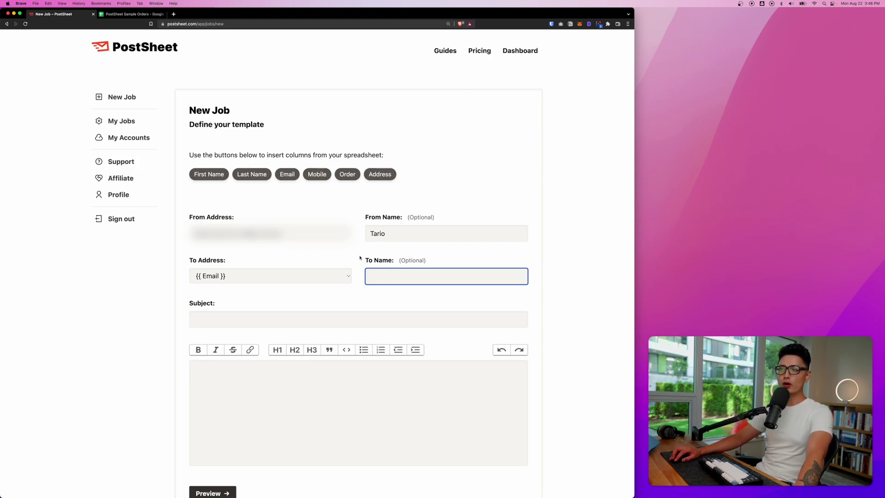
drag(364, 259, 388, 260)
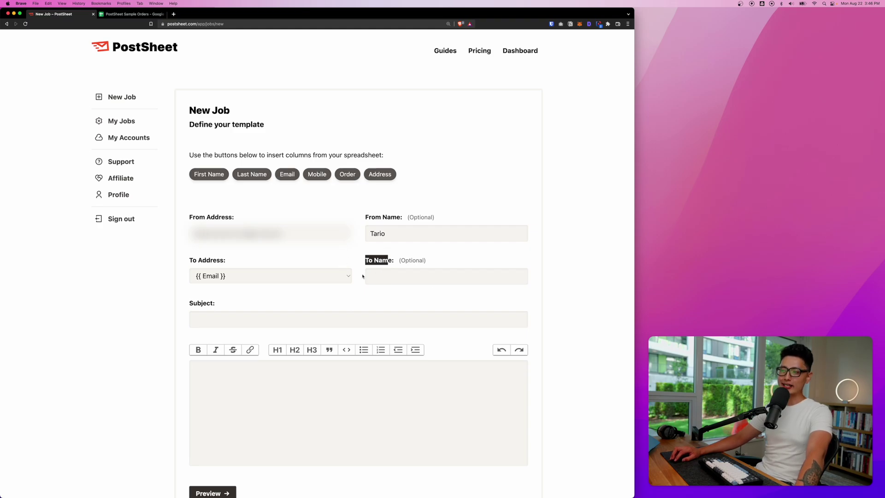
click(374, 282)
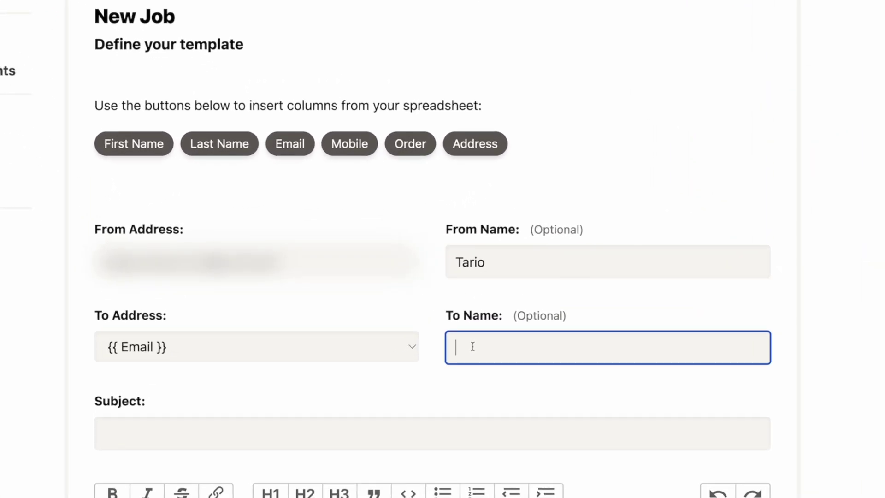
click(138, 150)
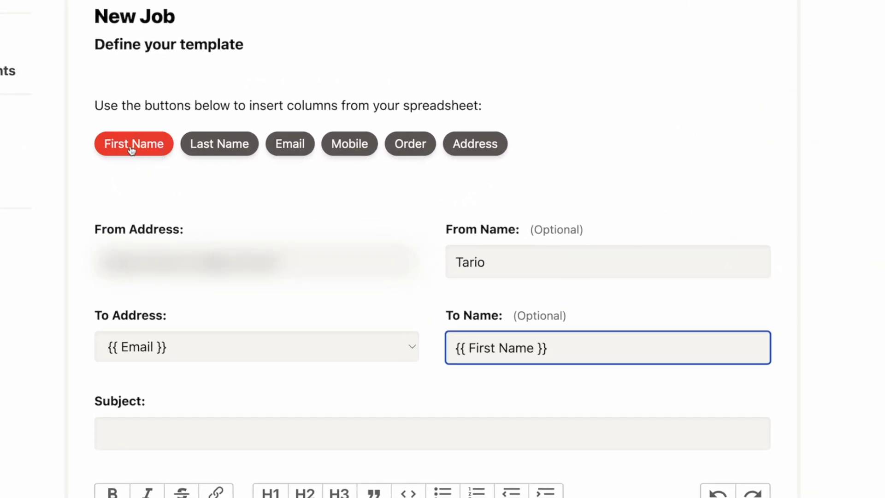
click(213, 144)
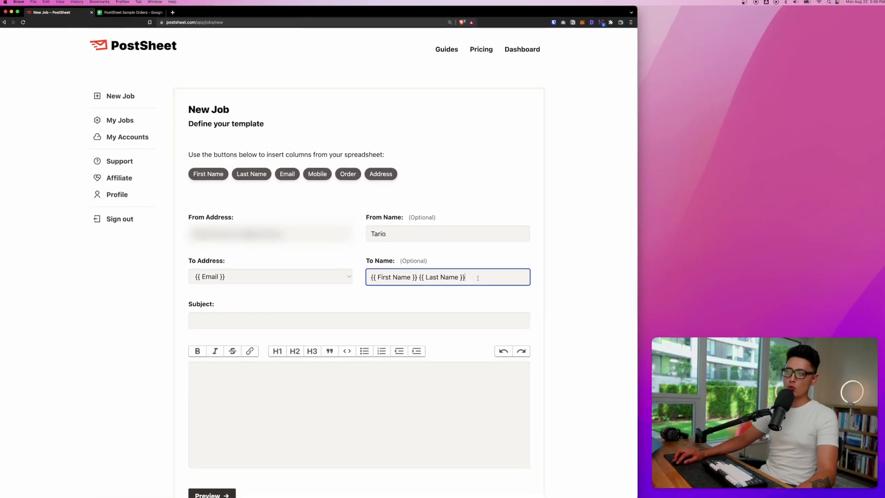
drag(567, 313, 393, 310)
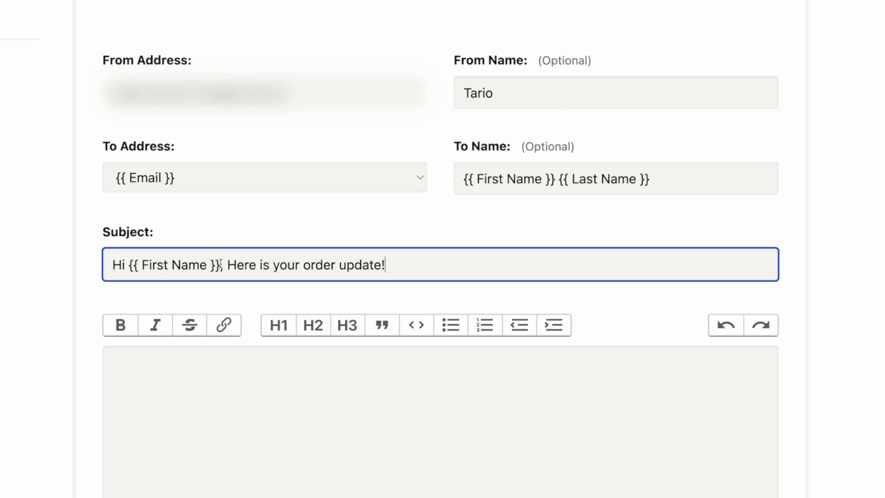
drag(220, 266, 129, 268)
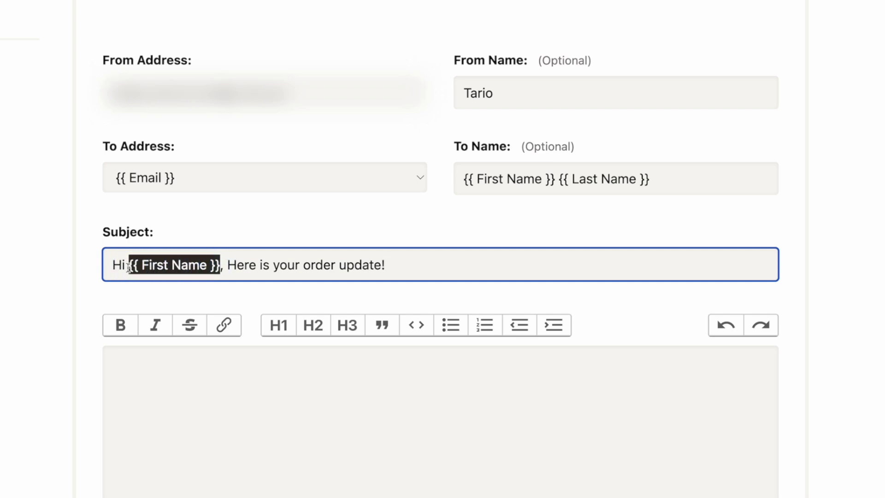
drag(229, 266, 487, 265)
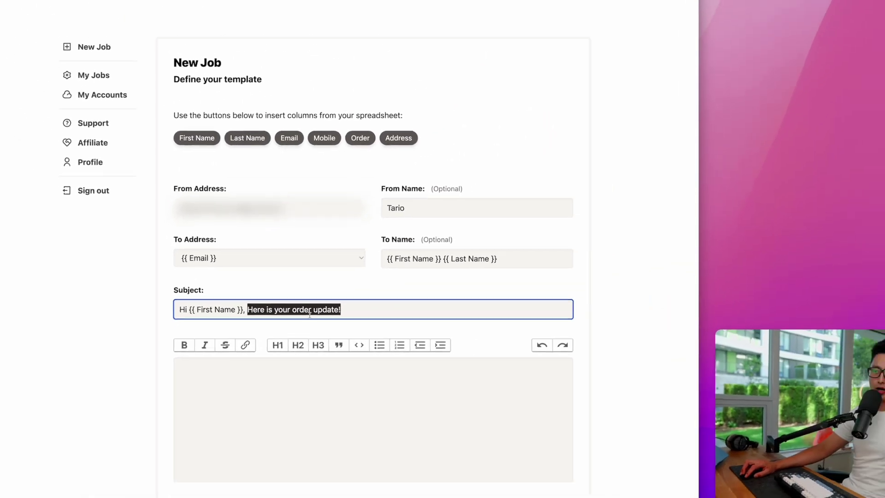
Step: Retype the subject ending as 'here is your order update!' and paste the message into the body
text(here is your order update!)
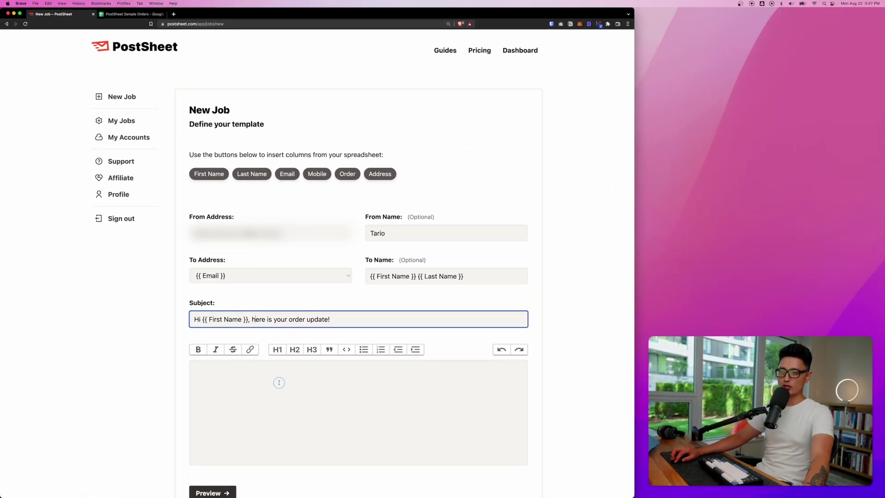
click(283, 386)
scroll(282, 384, down, 3)
key(super+v)
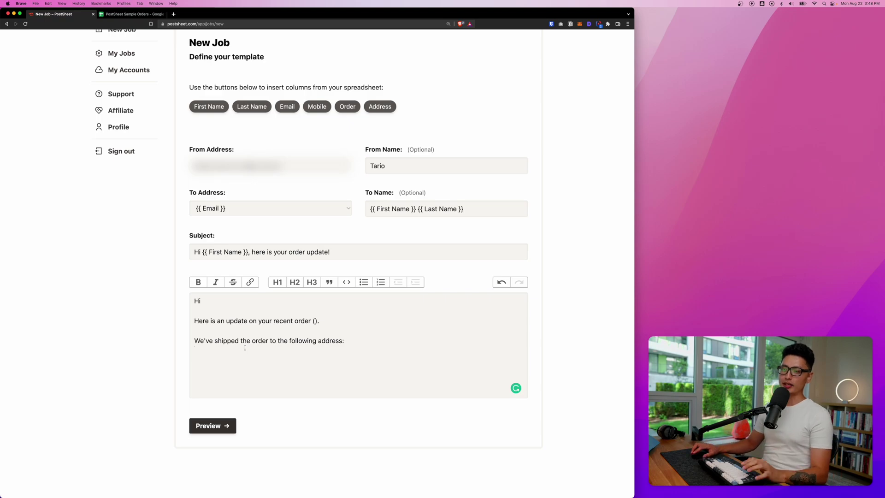
Step: Add {{ First Name }} and a comma after 'Hi' in the body
click(210, 301)
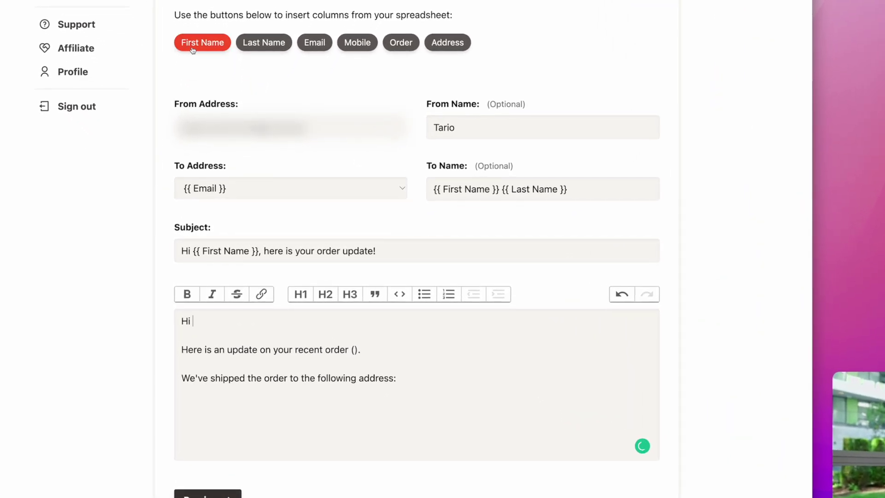
click(192, 48)
text(,)
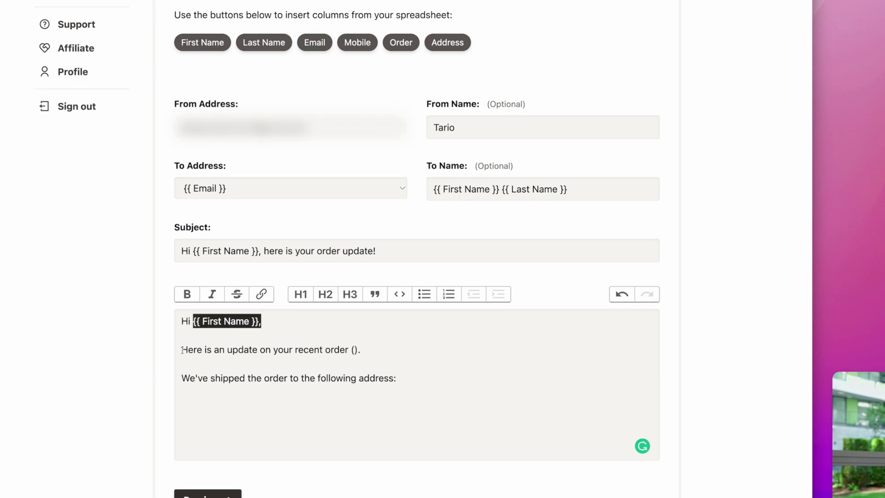
Step: Insert #{{ Order }} inside the parentheses of the order sentence
drag(181, 349, 363, 350)
click(357, 350)
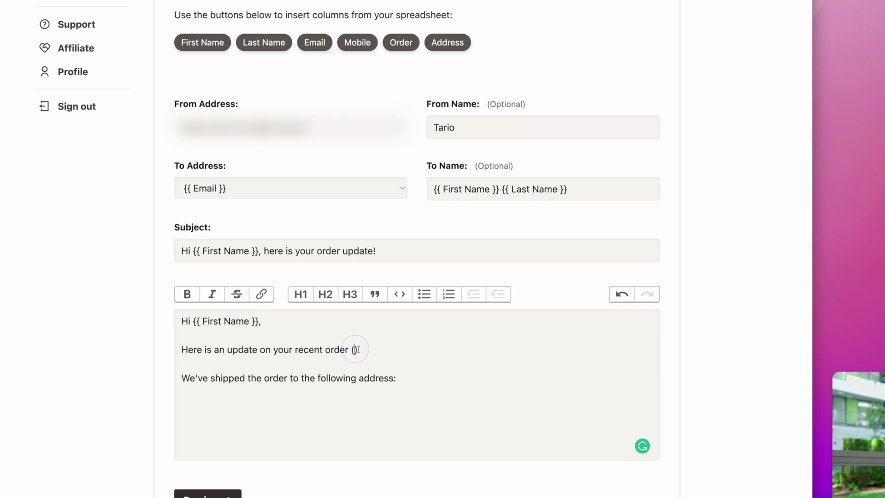
click(237, 188)
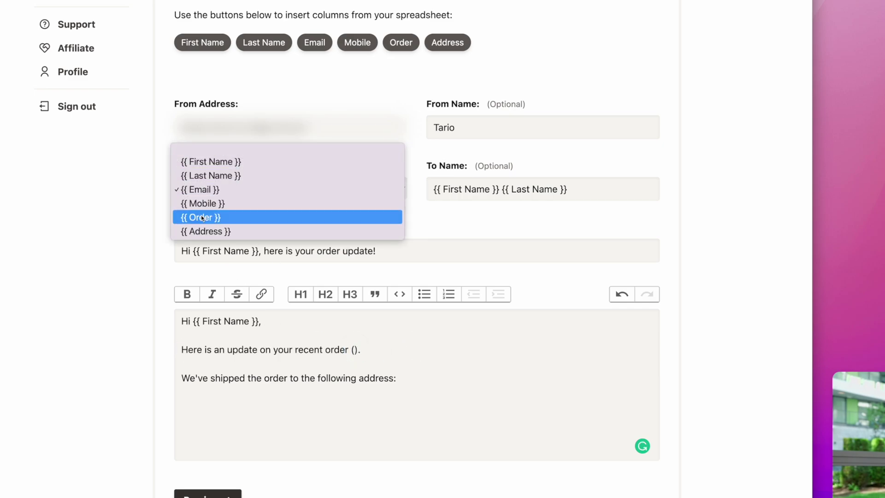
click(99, 241)
scroll(98, 241, down, 1)
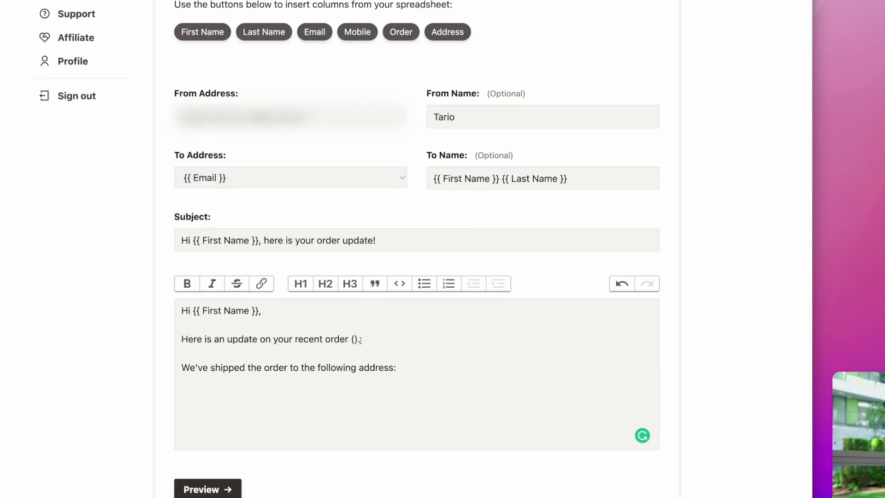
click(401, 32)
click(355, 341)
text(#{{ Order)
Step: Place the caret on the empty line below the shipping sentence
click(182, 368)
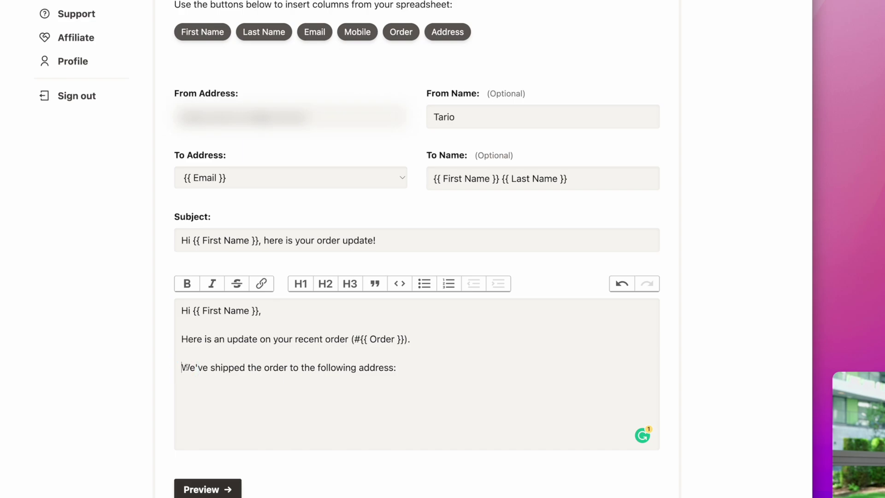
drag(323, 376, 382, 372)
click(340, 377)
scroll(454, 41, up, 1)
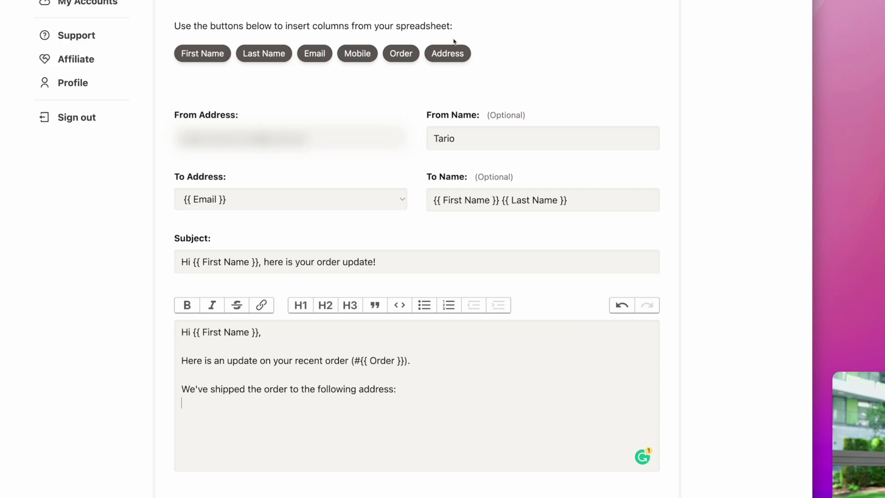
Step: Insert {{ Address }} below the shipping sentence and end the phone sentence with {{ Mobile }}
click(448, 54)
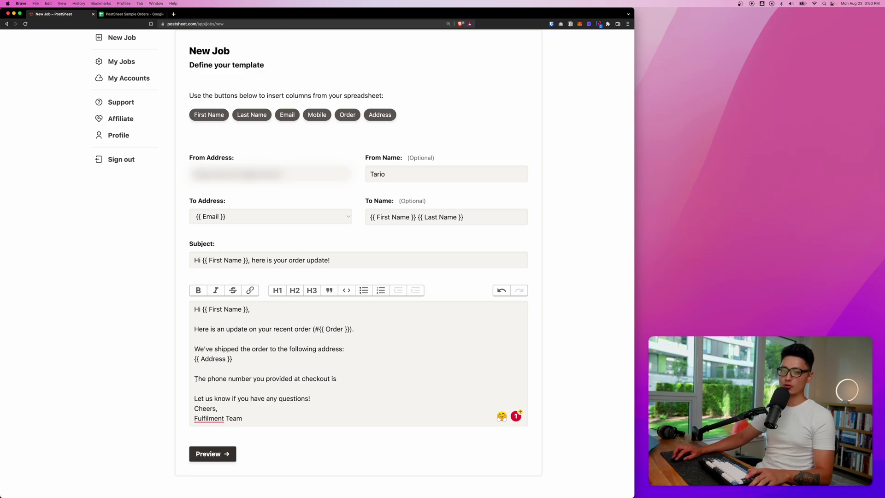
drag(196, 379, 299, 378)
click(368, 382)
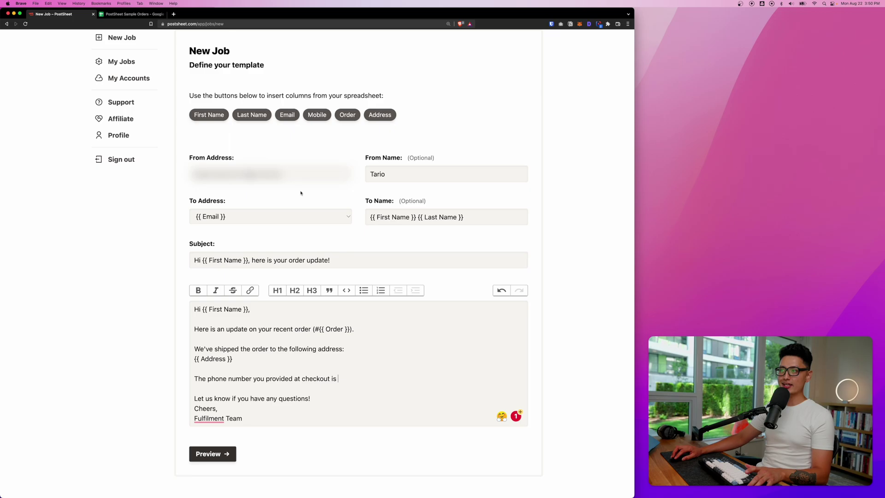
click(320, 118)
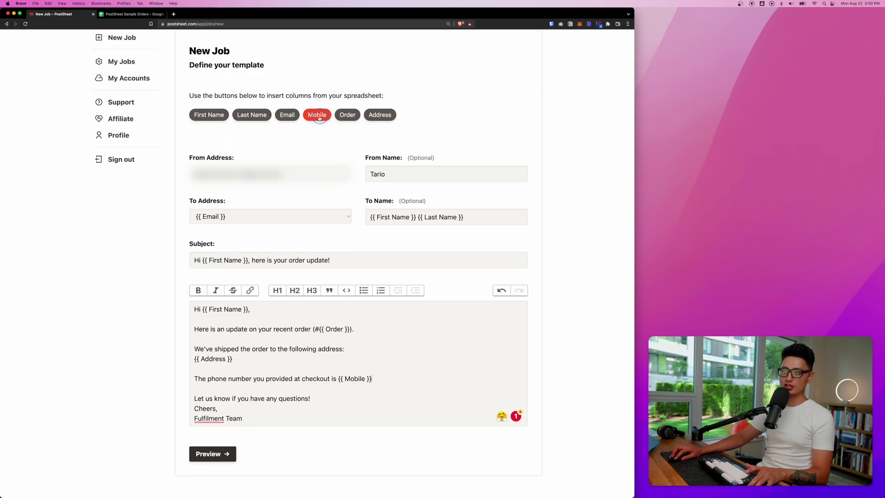
text(.)
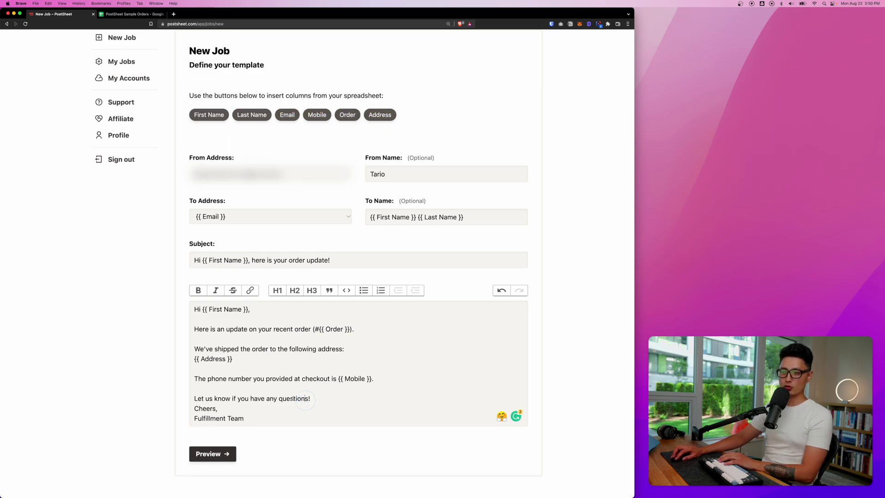
Step: Add a blank line after 'questions!' before the Fulfillment Team sign-off
click(311, 399)
key(Return)
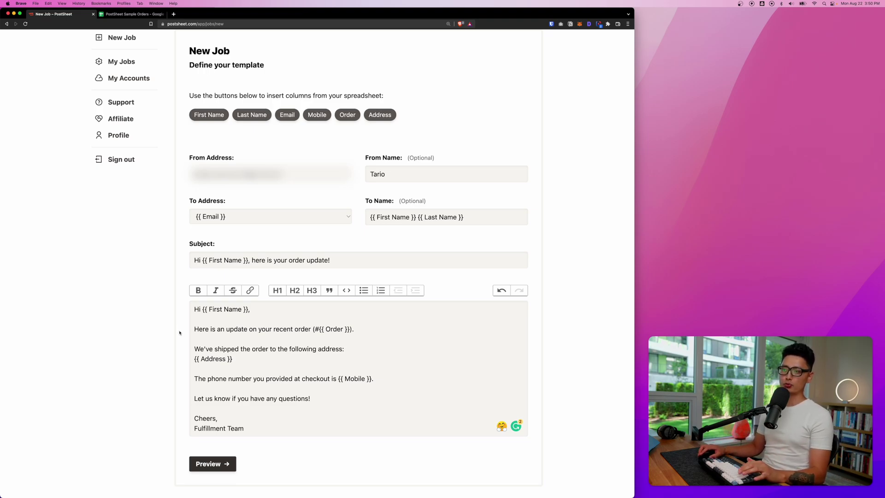
scroll(292, 204, down, 1)
scroll(292, 205, down, 2)
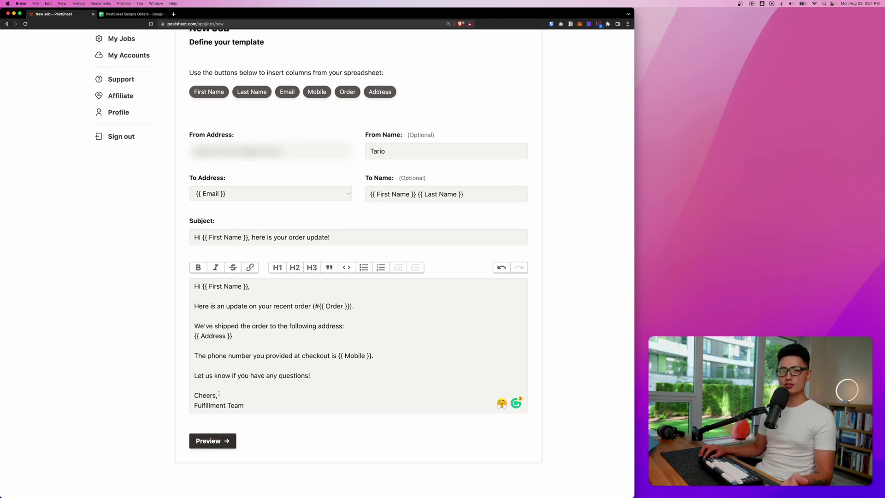
Step: Preview Rows 1–3, checking the filled-in sender, first name, order number, address and phone
click(207, 445)
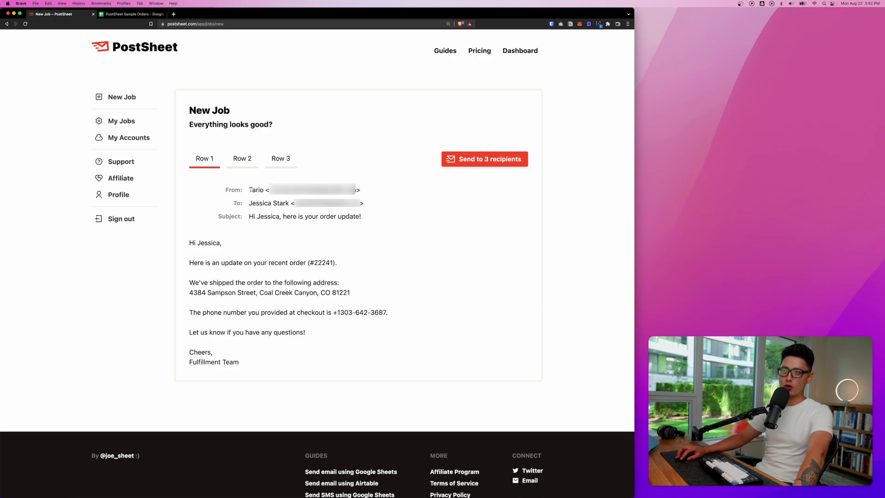
drag(249, 190, 371, 217)
click(248, 218)
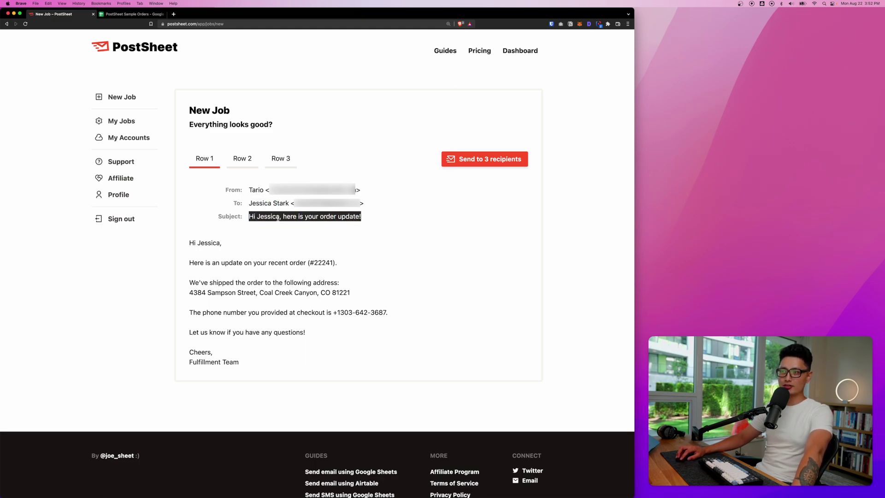
double_click(266, 216)
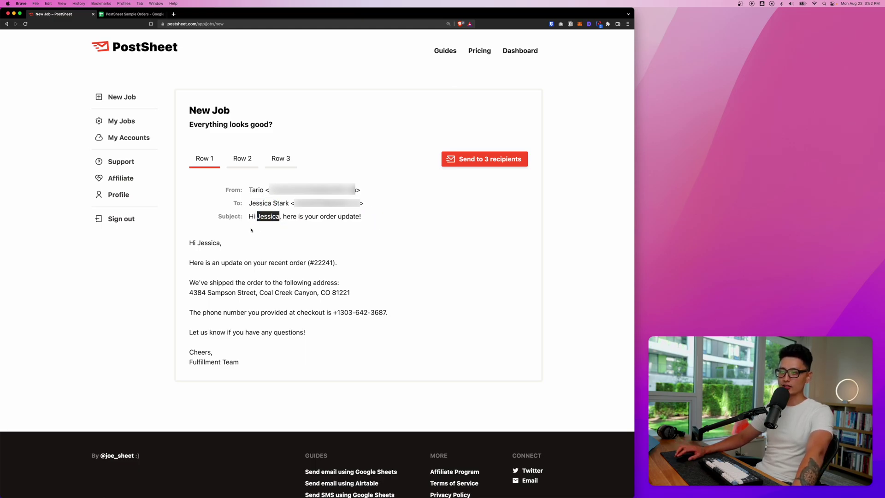
double_click(322, 262)
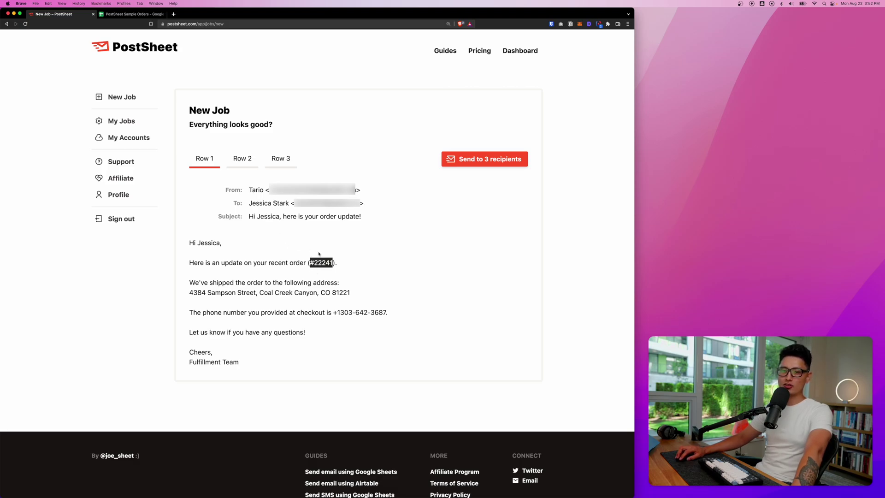
drag(350, 292, 189, 292)
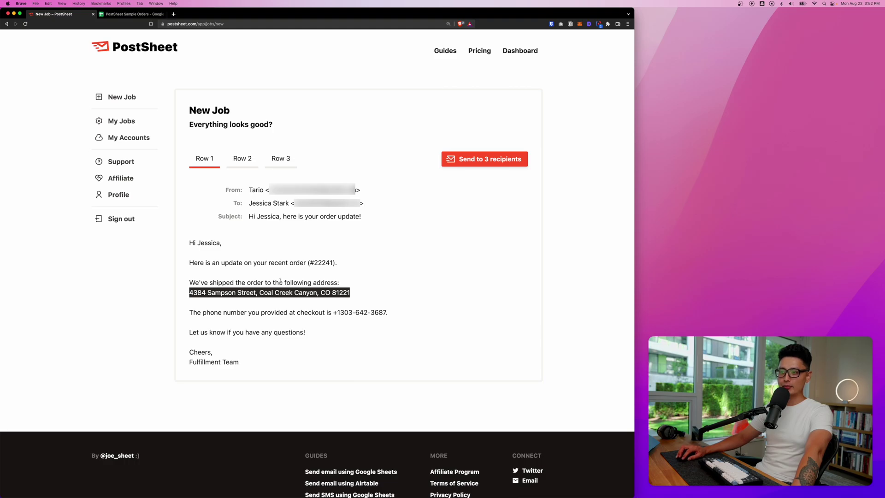
drag(333, 313, 382, 309)
click(340, 315)
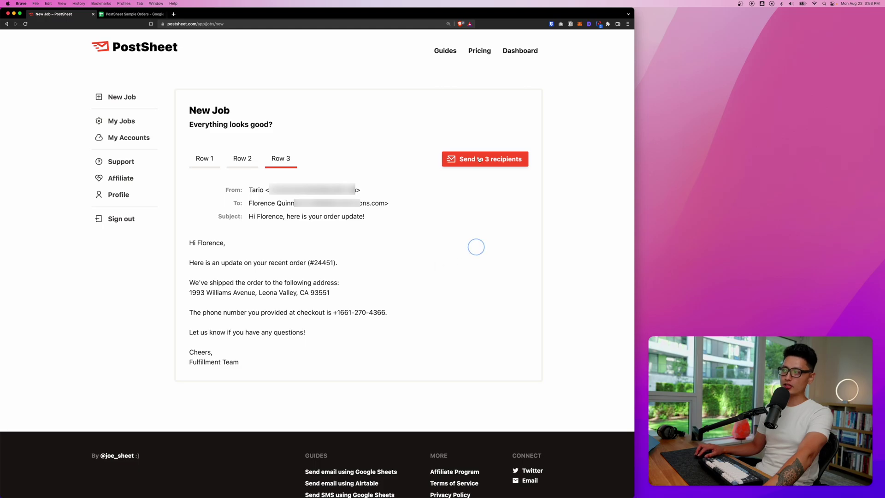
Step: Send the order-update email to all 3 recipients, confirm, and review the Job #2 page
click(511, 161)
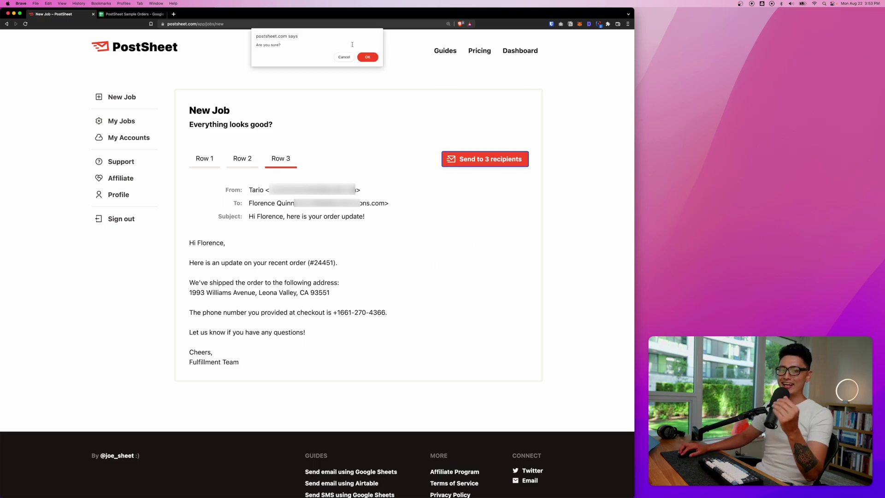
click(367, 60)
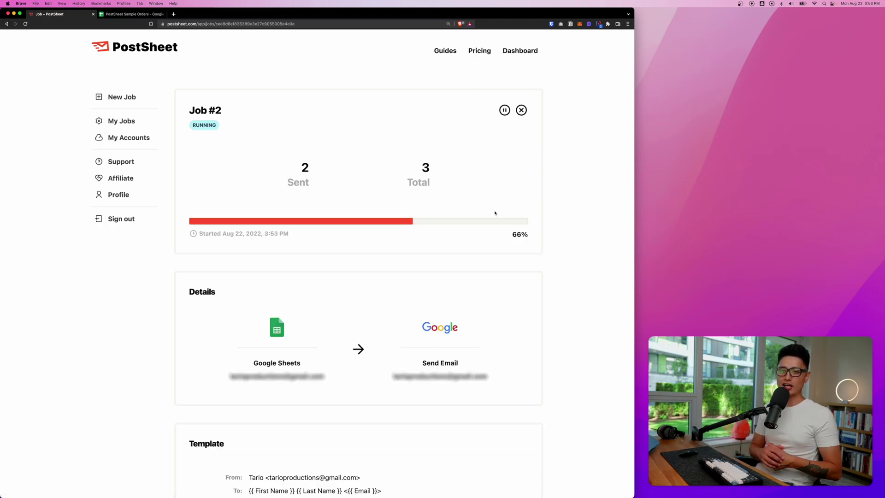
scroll(257, 266, down, 1)
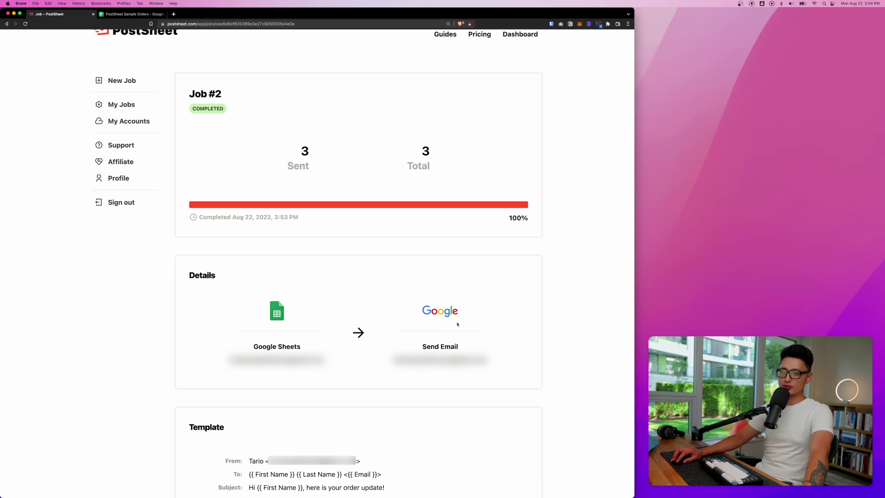
scroll(158, 306, down, 10)
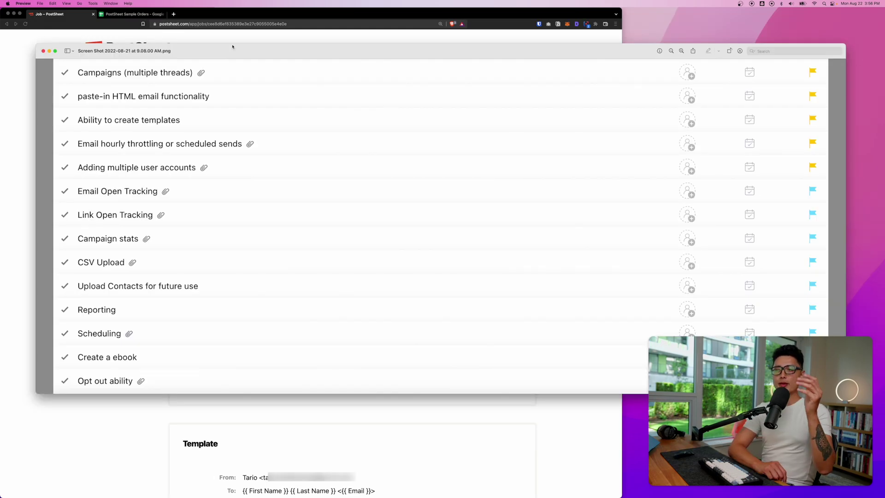
click(246, 42)
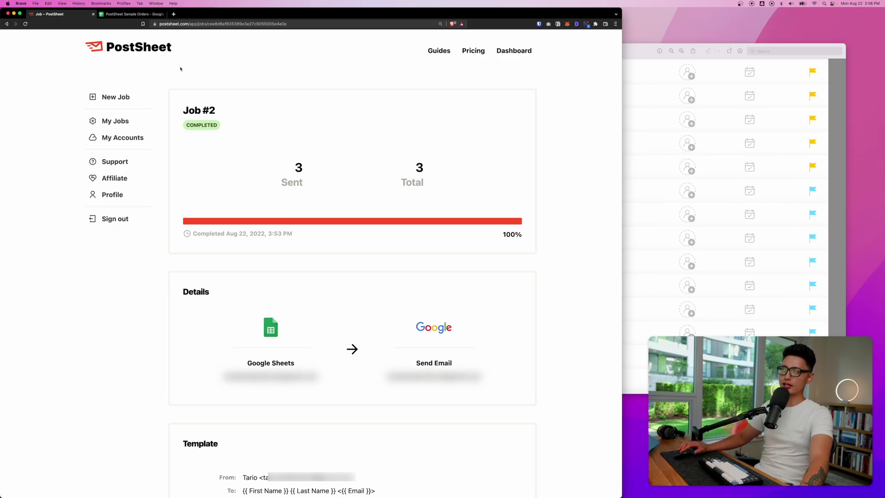
click(642, 51)
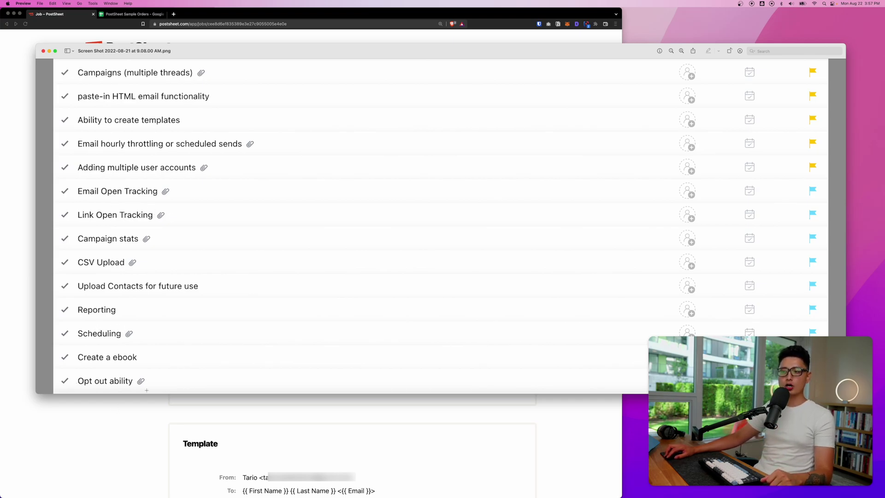
click(287, 18)
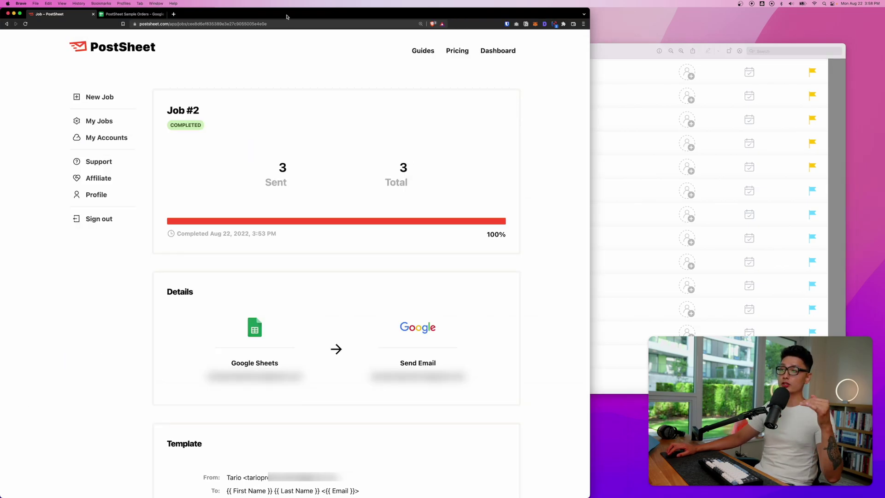
click(645, 57)
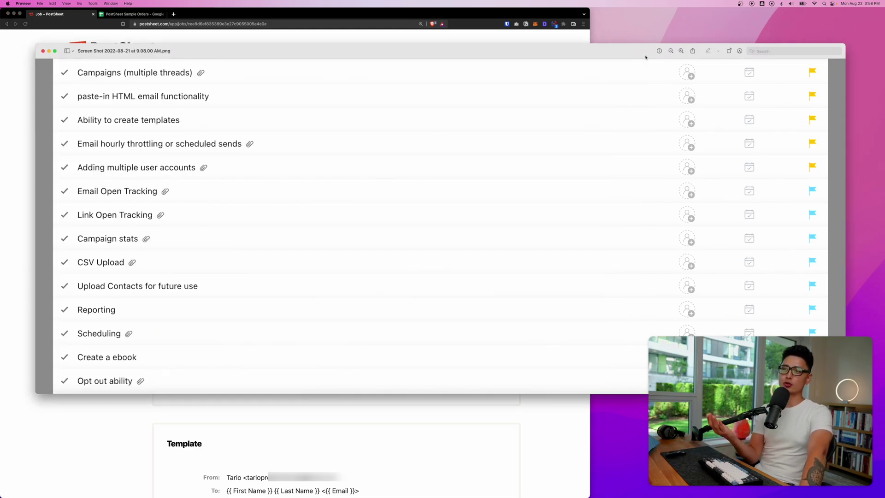
key(super+Tab)
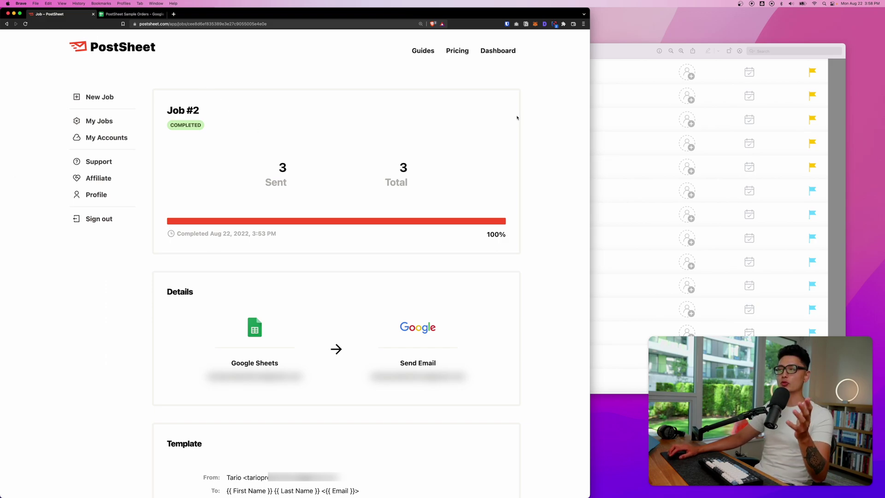
key(super+Tab)
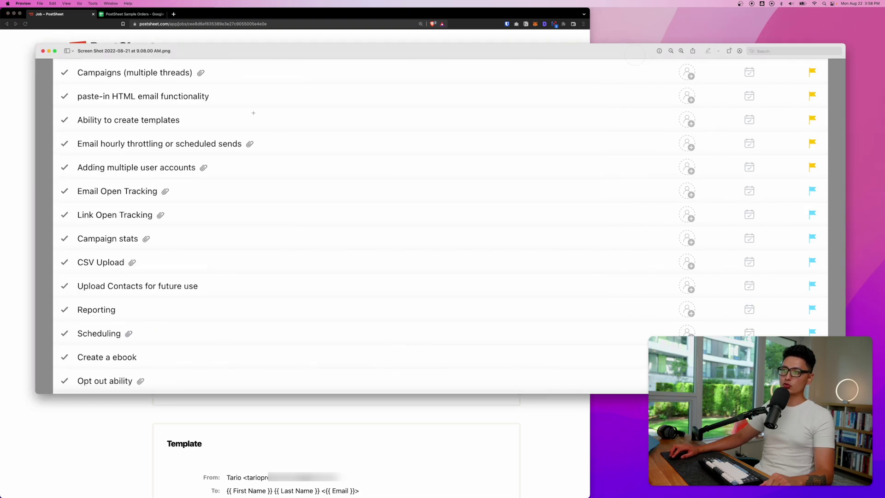
Step: Close the feature checklist screenshot to return to the completed Job #2 page
key(super+w)
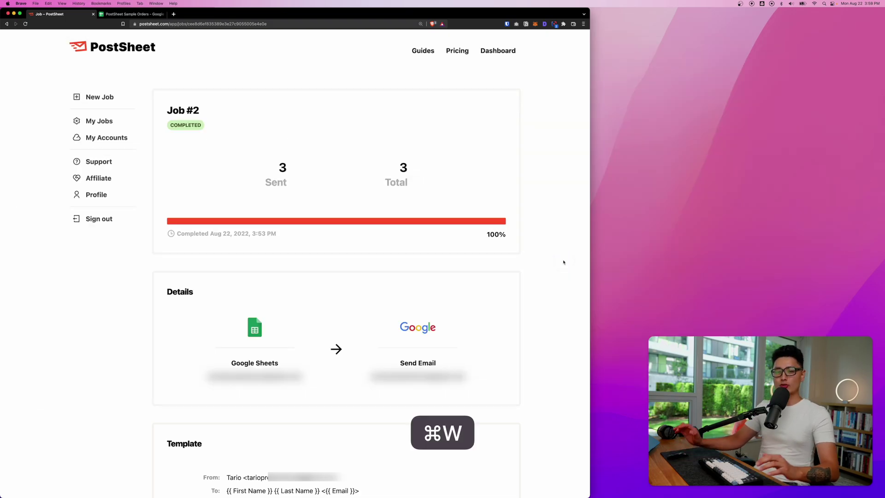